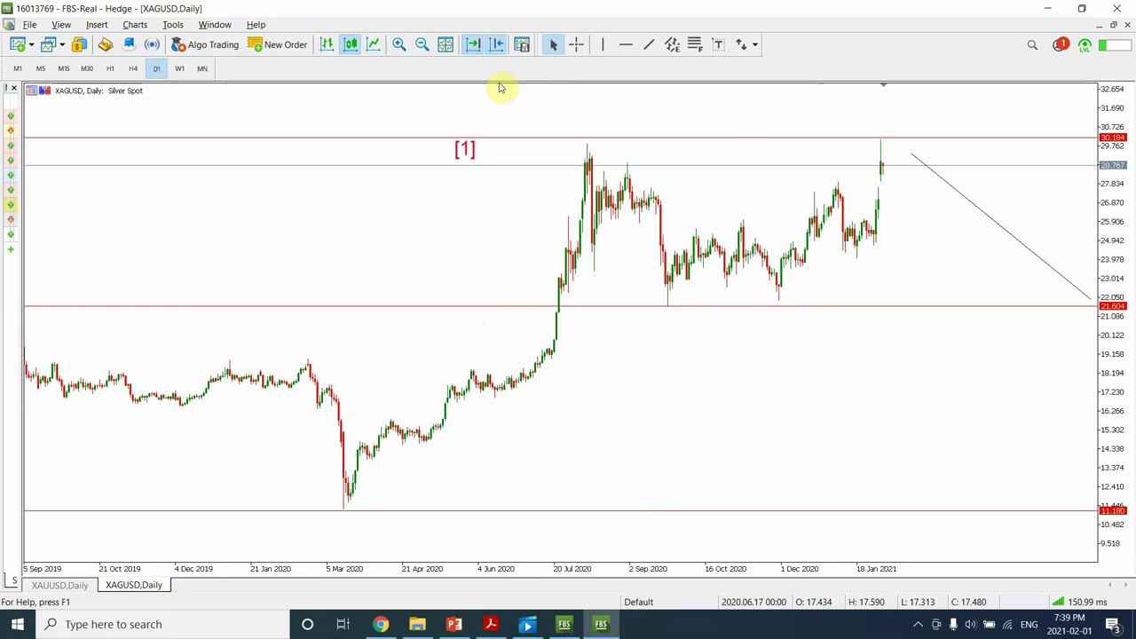
Zoom the silver daily chart in and out, ending at April 2018 with [2] and (y) visible.
{"action": "left_click", "coordinate": [423, 45]}
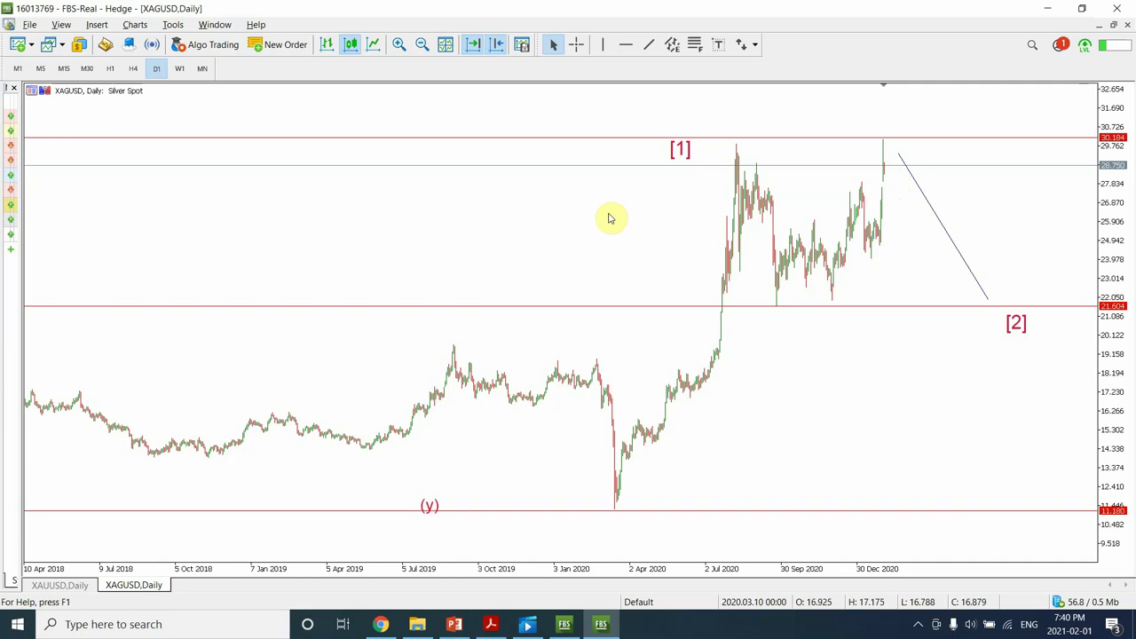
{"action": "left_click", "coordinate": [400, 44]}
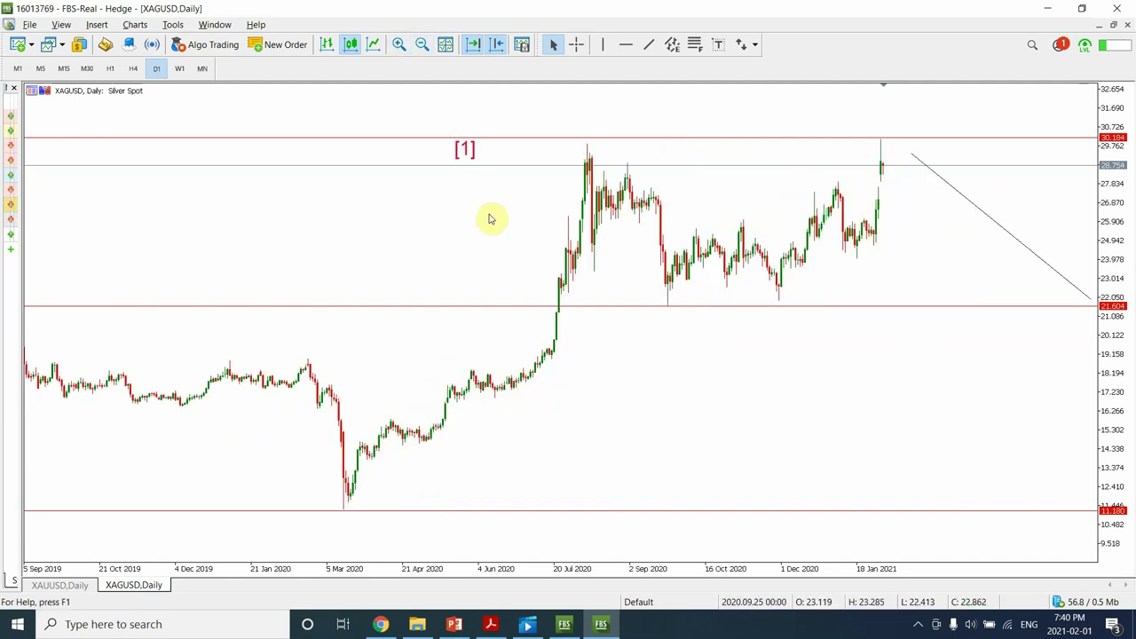
{"action": "left_click", "coordinate": [400, 46]}
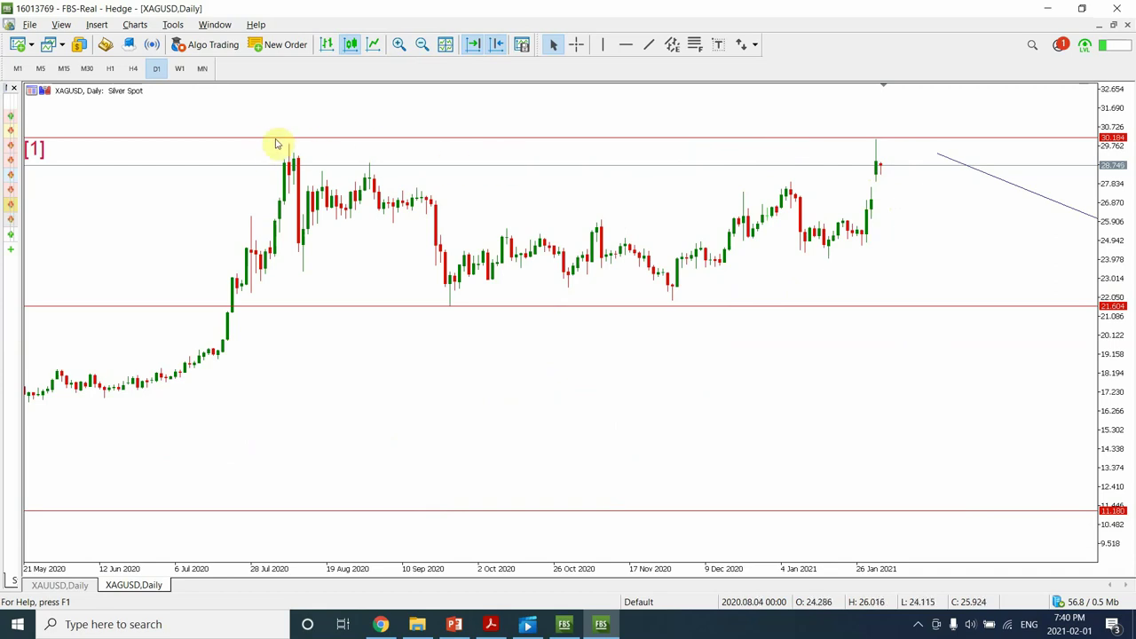
{"action": "left_click", "coordinate": [423, 46]}
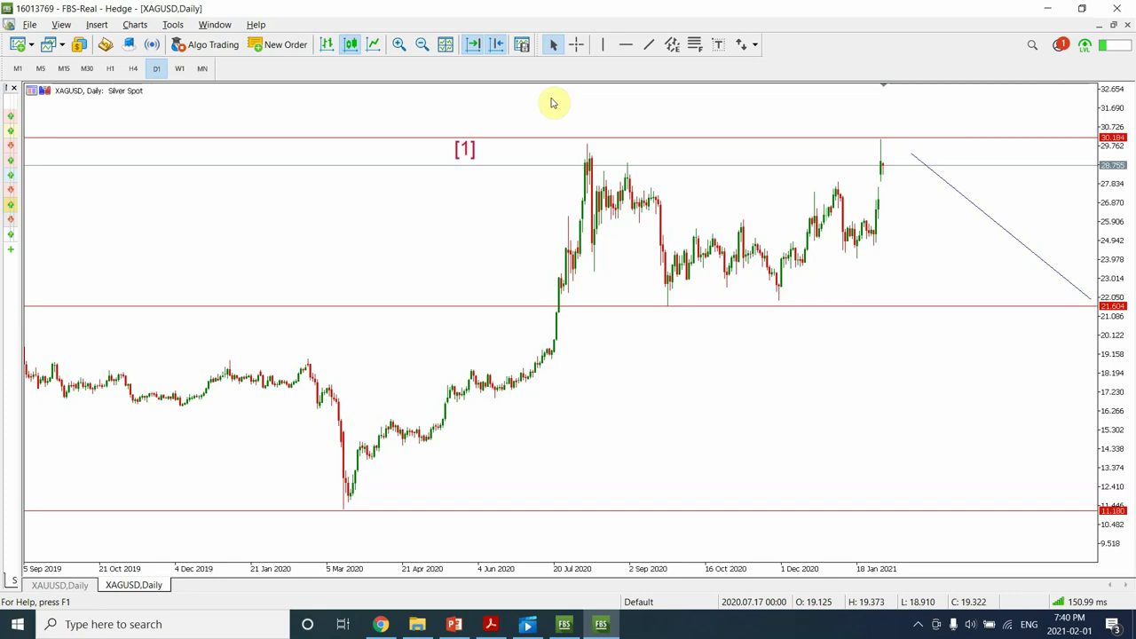
{"action": "left_click", "coordinate": [423, 43]}
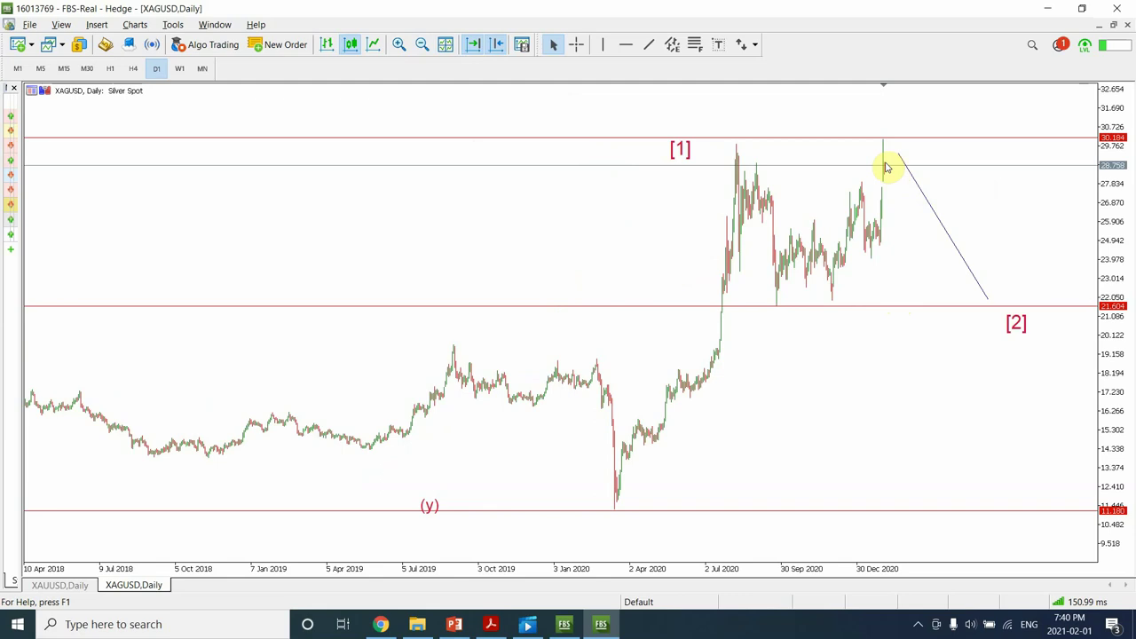
Drag the projection trendline's lower end up-left so it descends more steeply toward [2] above 21.604.
{"action": "double_click", "coordinate": [987, 293]}
{"action": "left_click_drag", "start_coordinate": [987, 293], "coordinate": [949, 300]}
{"action": "left_click_drag", "start_coordinate": [923, 229], "coordinate": [922, 230]}
{"action": "double_click", "coordinate": [921, 227]}
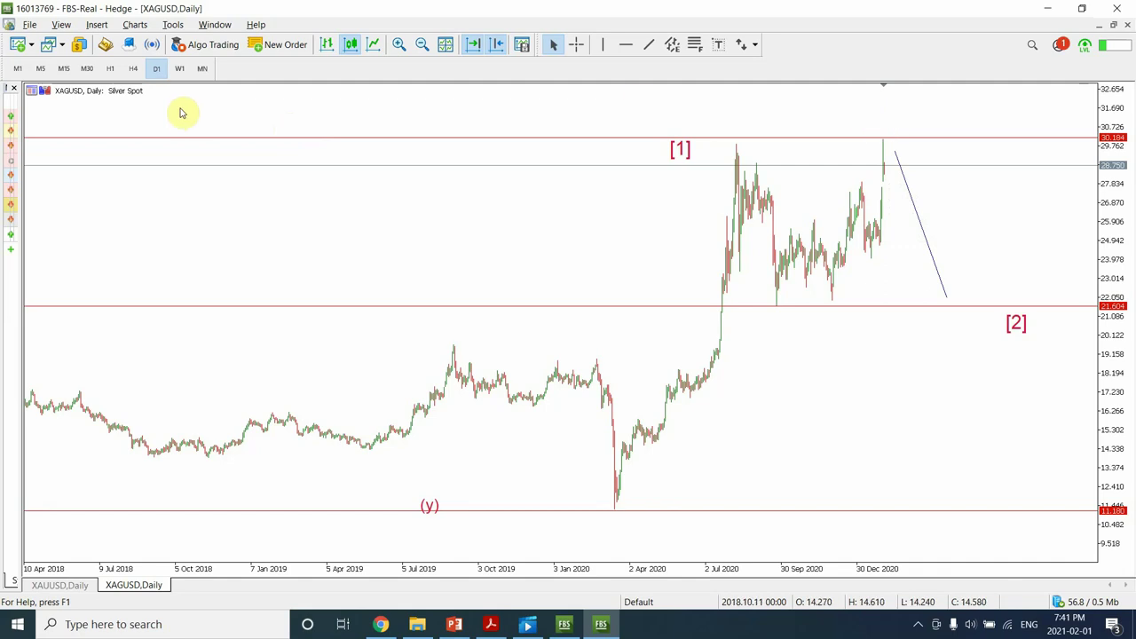
Switch silver to the 15-minute timeframe and zoom in on recent candles.
{"action": "left_click", "coordinate": [108, 71]}
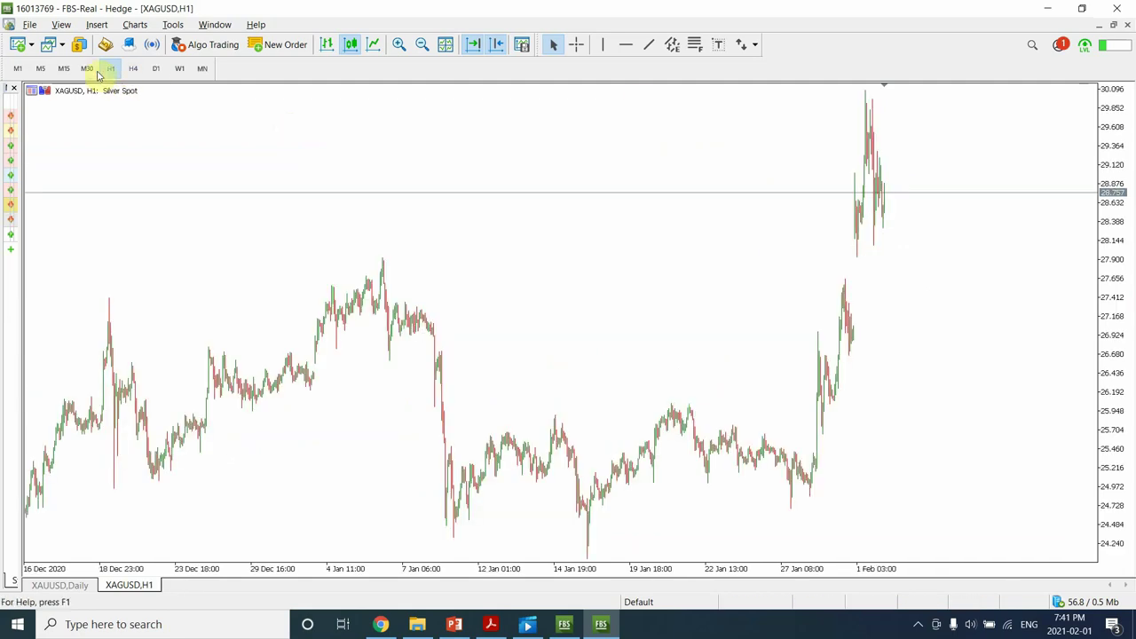
{"action": "left_click", "coordinate": [64, 69]}
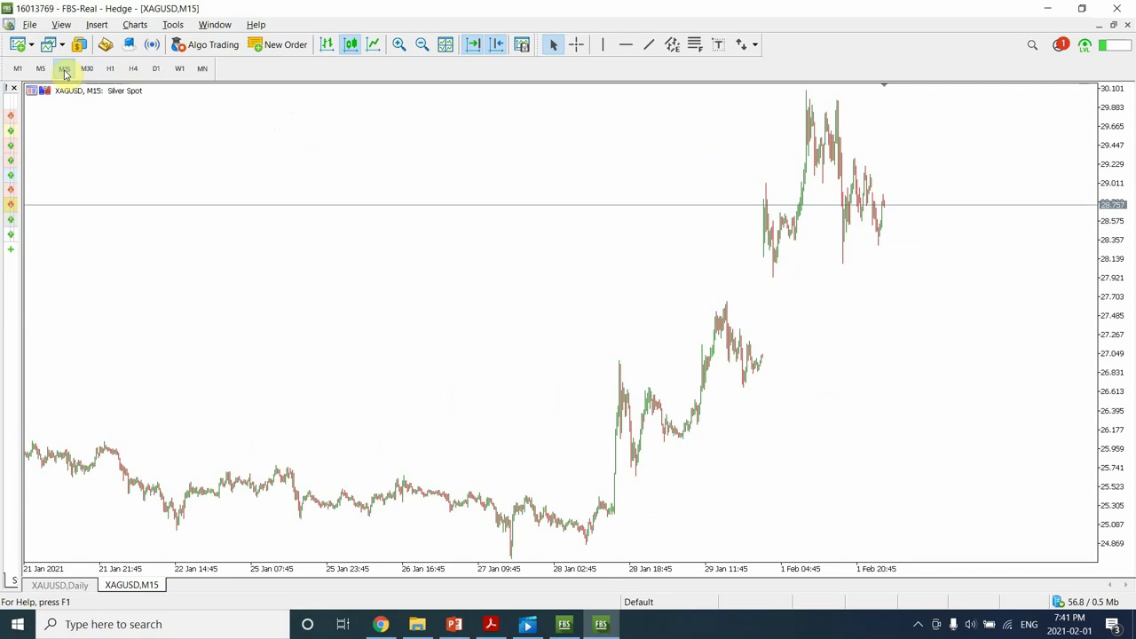
{"action": "left_click", "coordinate": [397, 46]}
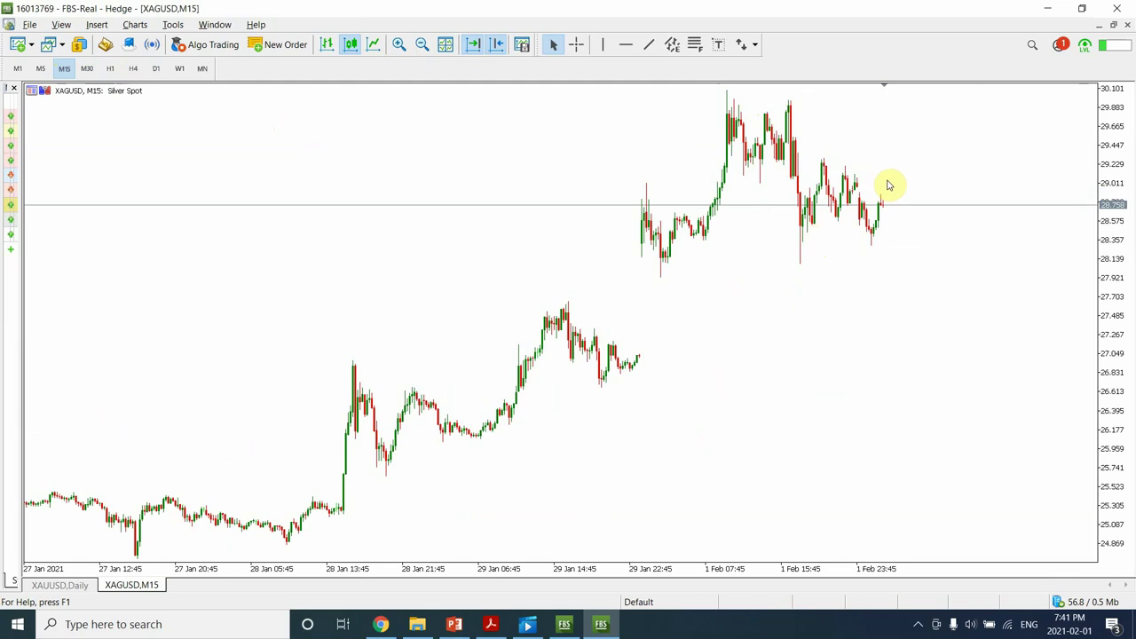
Draw a short vertical trendline above the latest candles and a horizontal level at 28.127.
{"action": "left_click", "coordinate": [648, 44]}
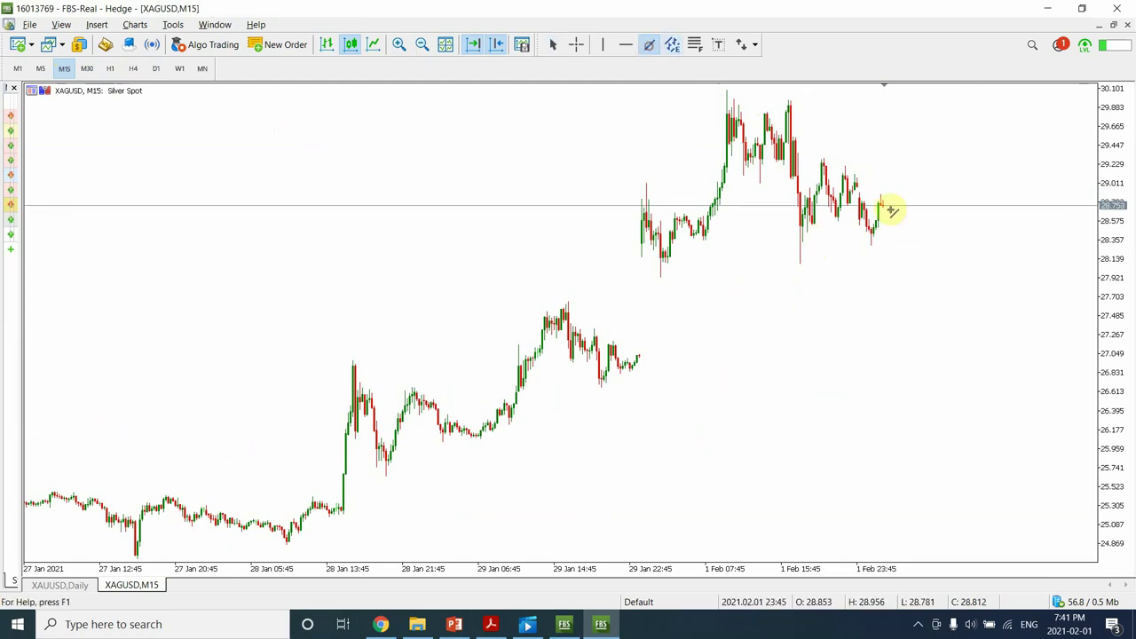
{"action": "left_click_drag", "start_coordinate": [888, 205], "coordinate": [889, 160]}
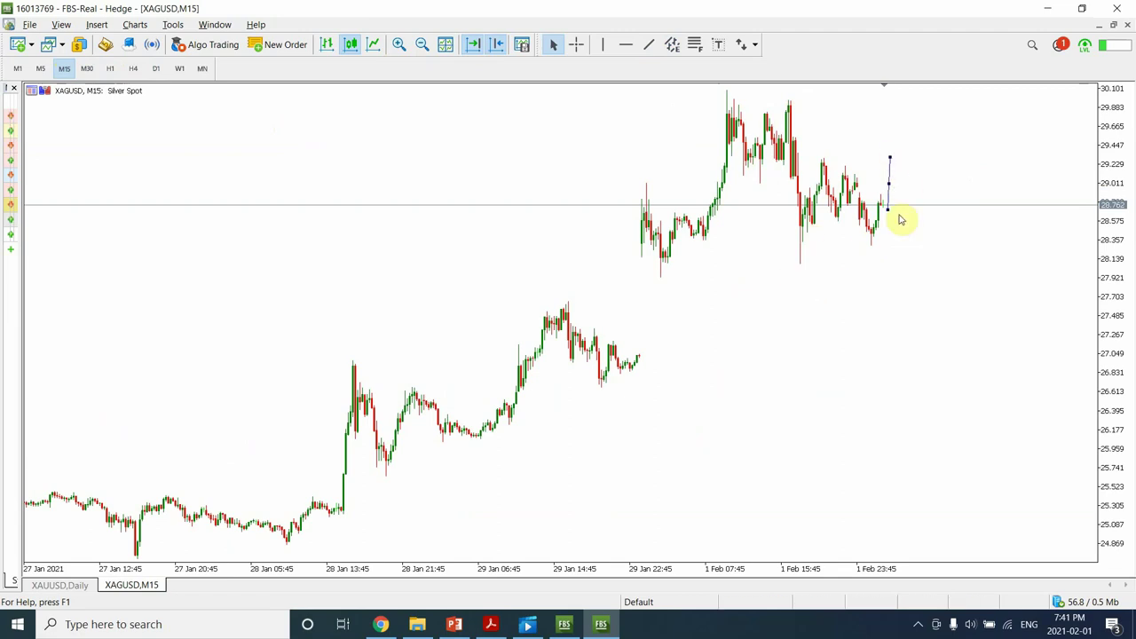
{"action": "left_click", "coordinate": [625, 43]}
{"action": "left_click_drag", "start_coordinate": [845, 157], "coordinate": [850, 261]}
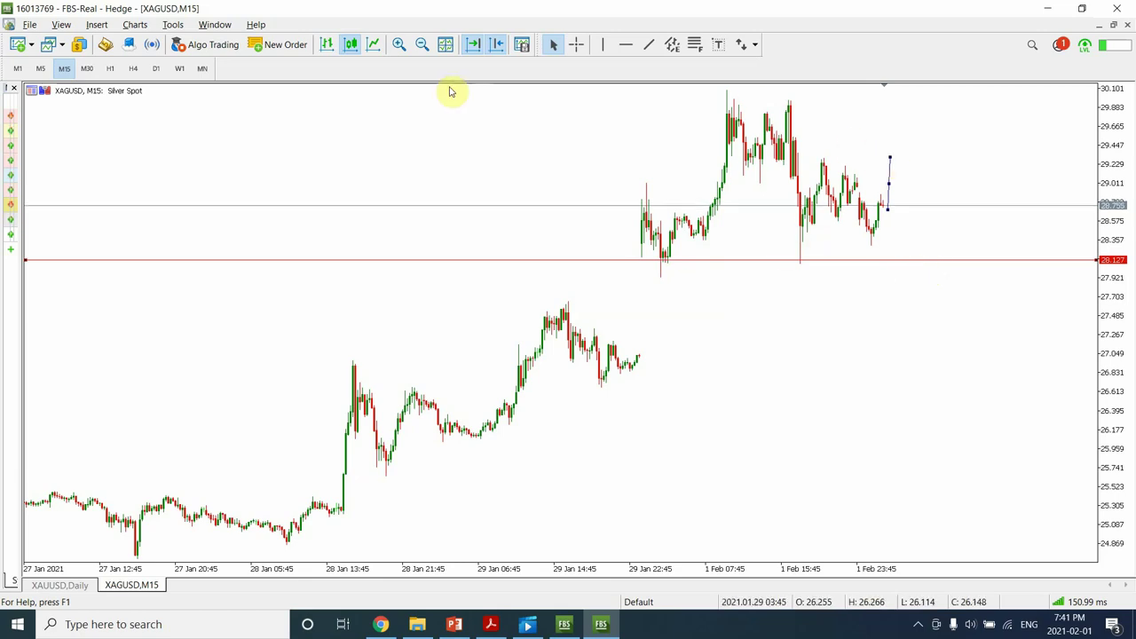
Zoom out to show bars from 11 Jan, then view silver on the 4-hour timeframe.
{"action": "left_click", "coordinate": [421, 45]}
{"action": "left_click", "coordinate": [422, 45]}
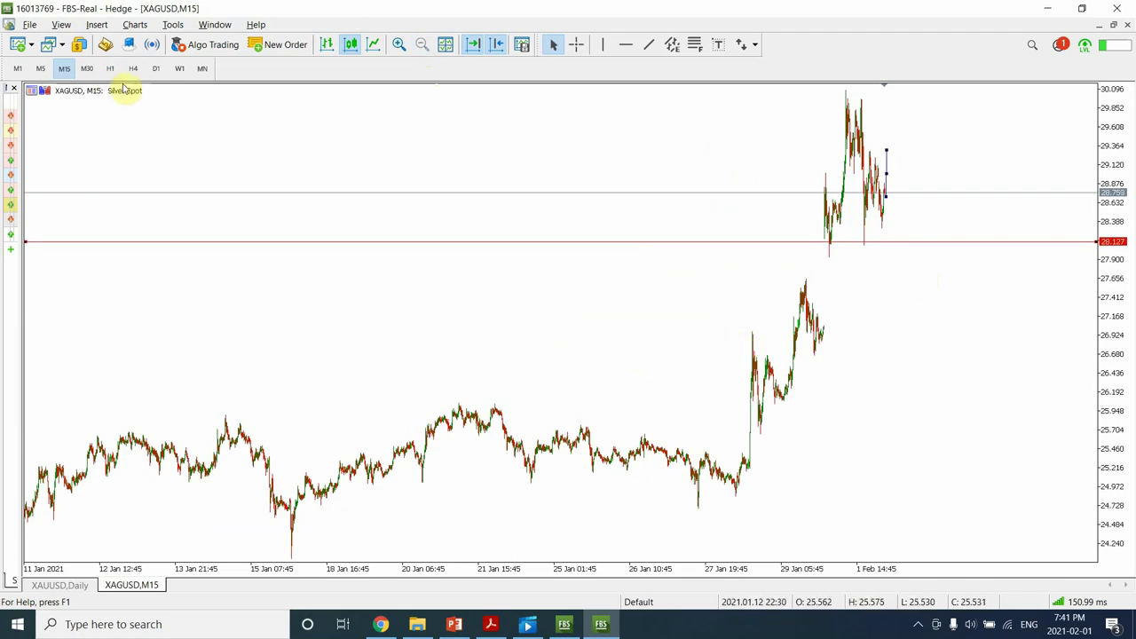
{"action": "left_click", "coordinate": [113, 70]}
{"action": "left_click", "coordinate": [131, 70]}
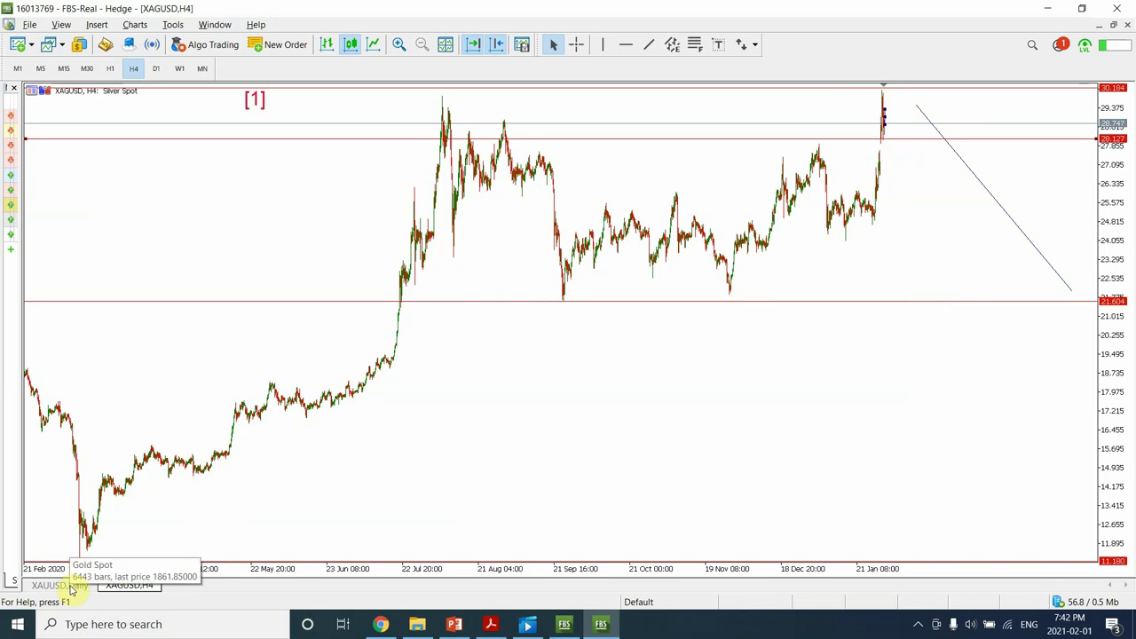
Check silver on D1 and W1 with one zoom-in, then switch to the XAUUSD daily chart tab.
{"action": "left_click", "coordinate": [157, 69]}
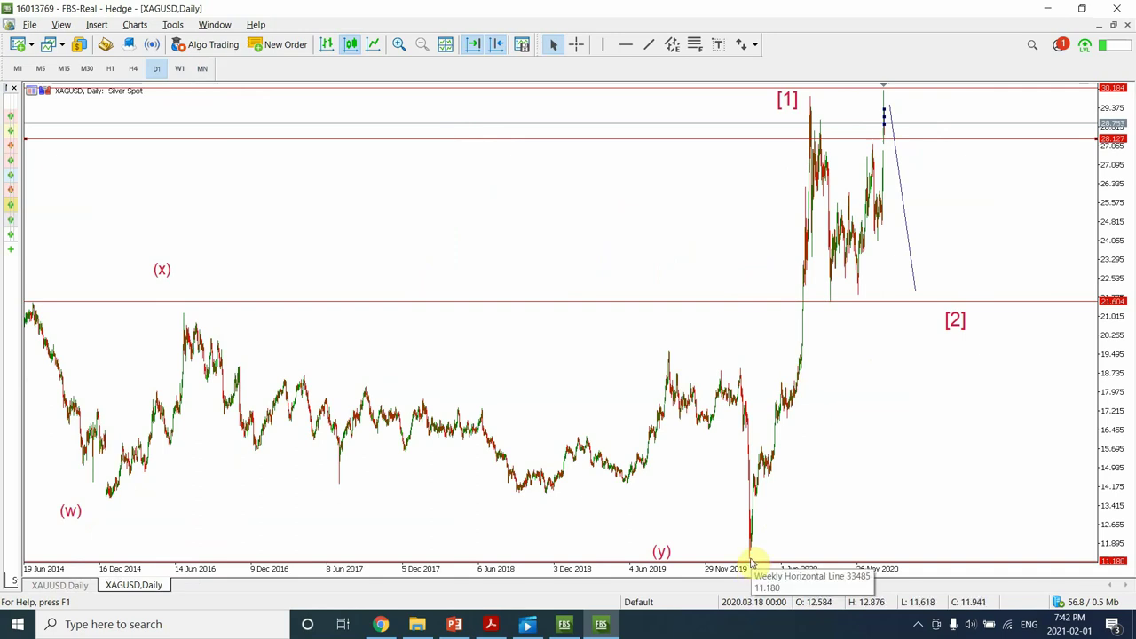
{"action": "left_click", "coordinate": [179, 70]}
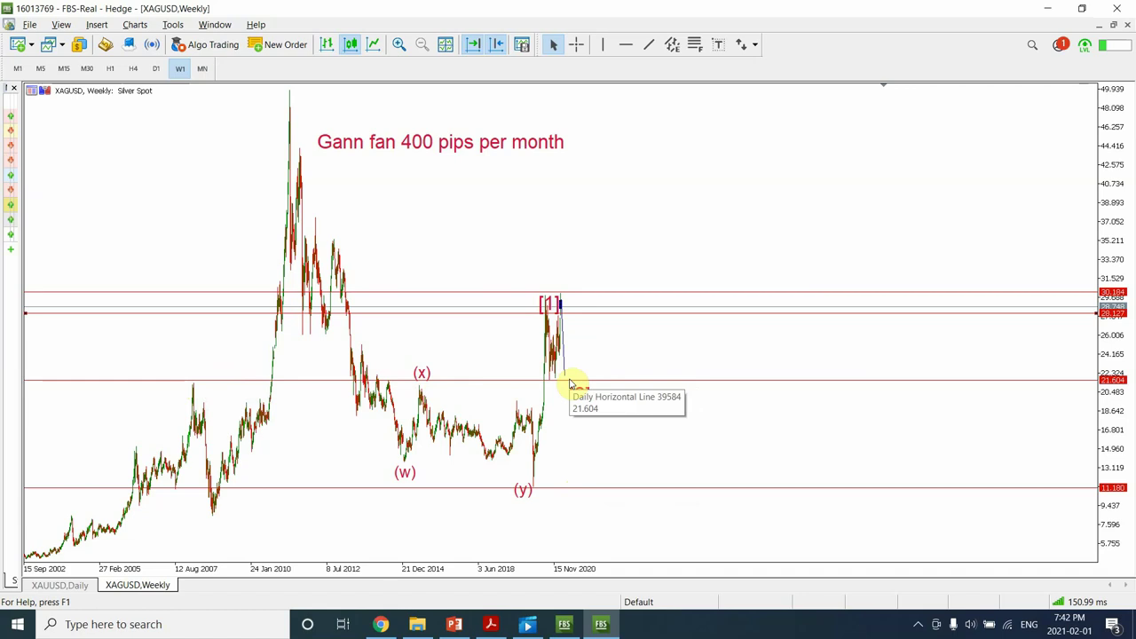
{"action": "left_click", "coordinate": [397, 45]}
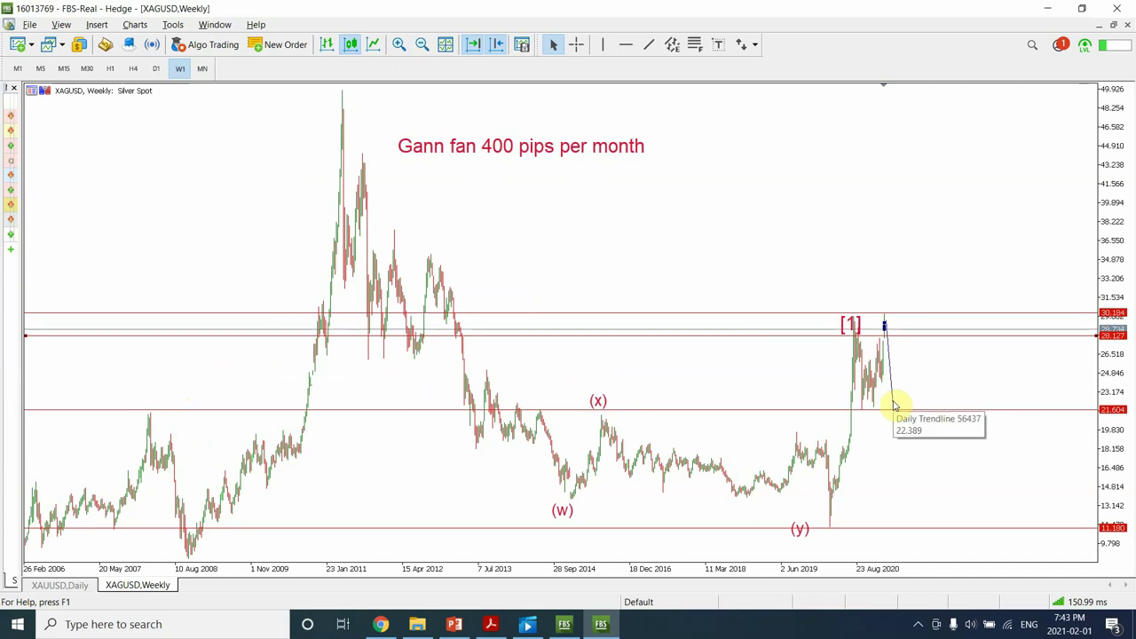
{"action": "left_click", "coordinate": [73, 586]}
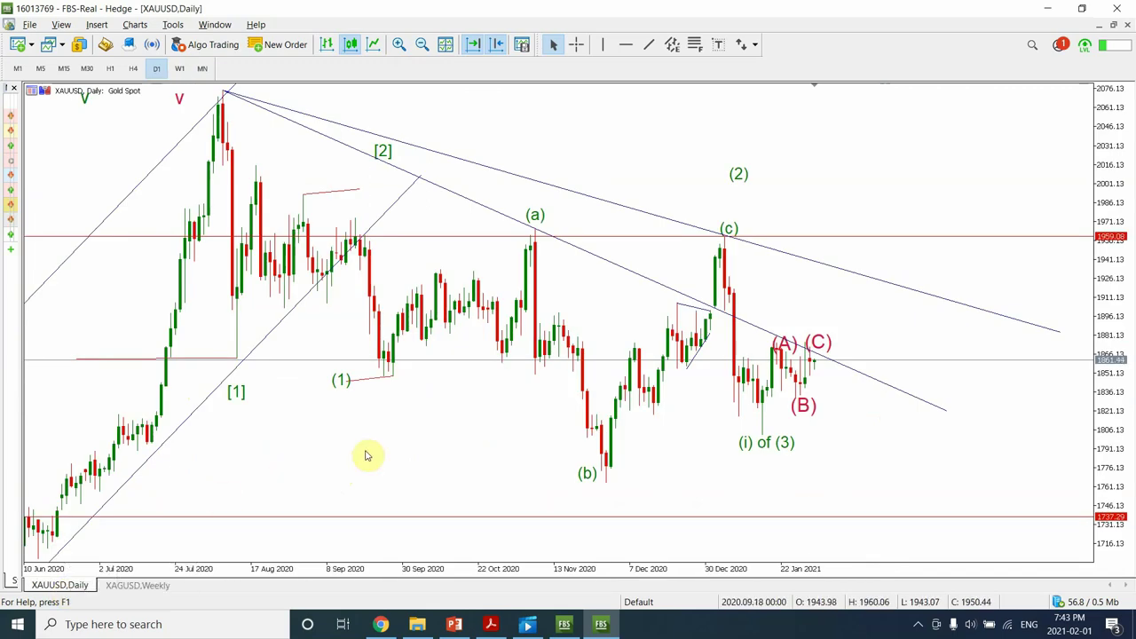
Flip gold between H4 and H1, zoom out the hourly chart, then return to the 4-hour timeframe.
{"action": "left_click", "coordinate": [134, 74]}
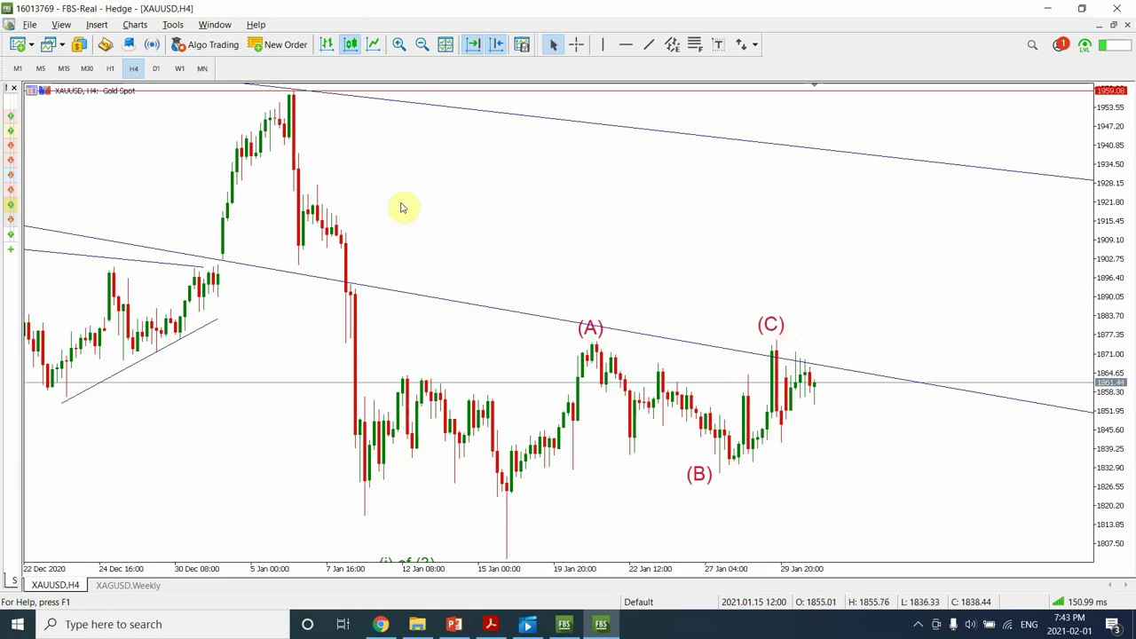
{"action": "left_click", "coordinate": [110, 69]}
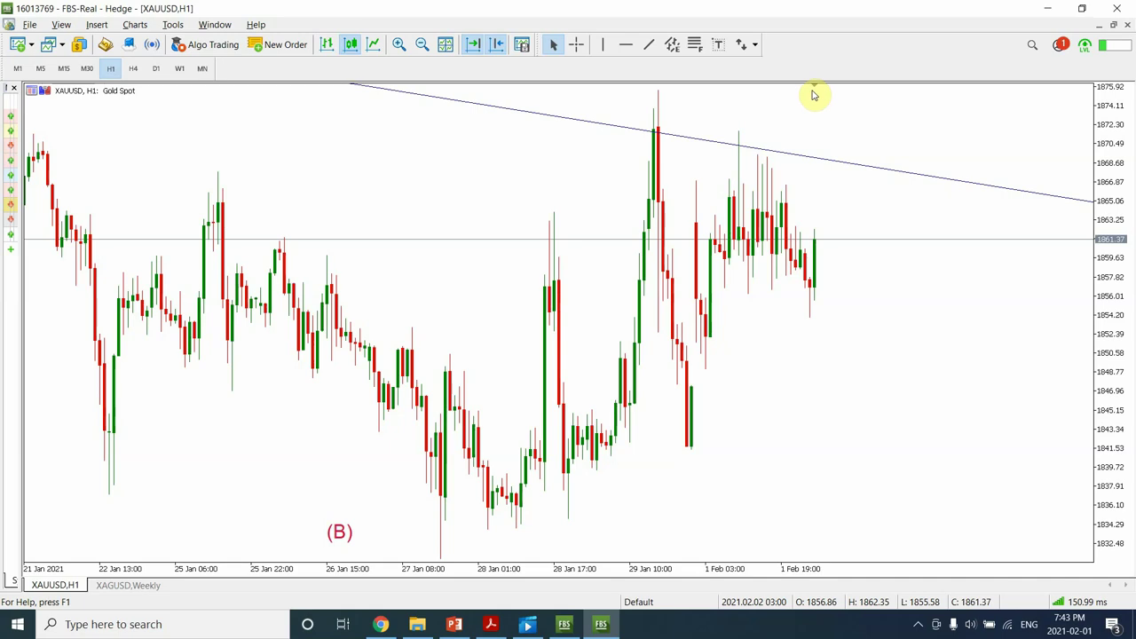
{"action": "left_click", "coordinate": [421, 45]}
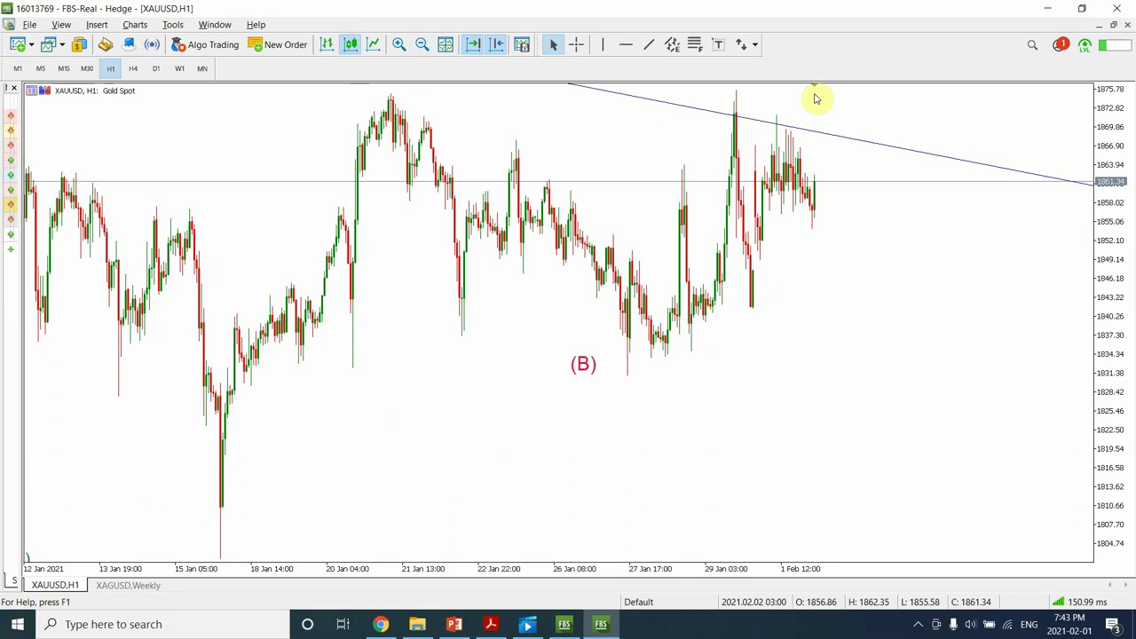
{"action": "left_click", "coordinate": [133, 70]}
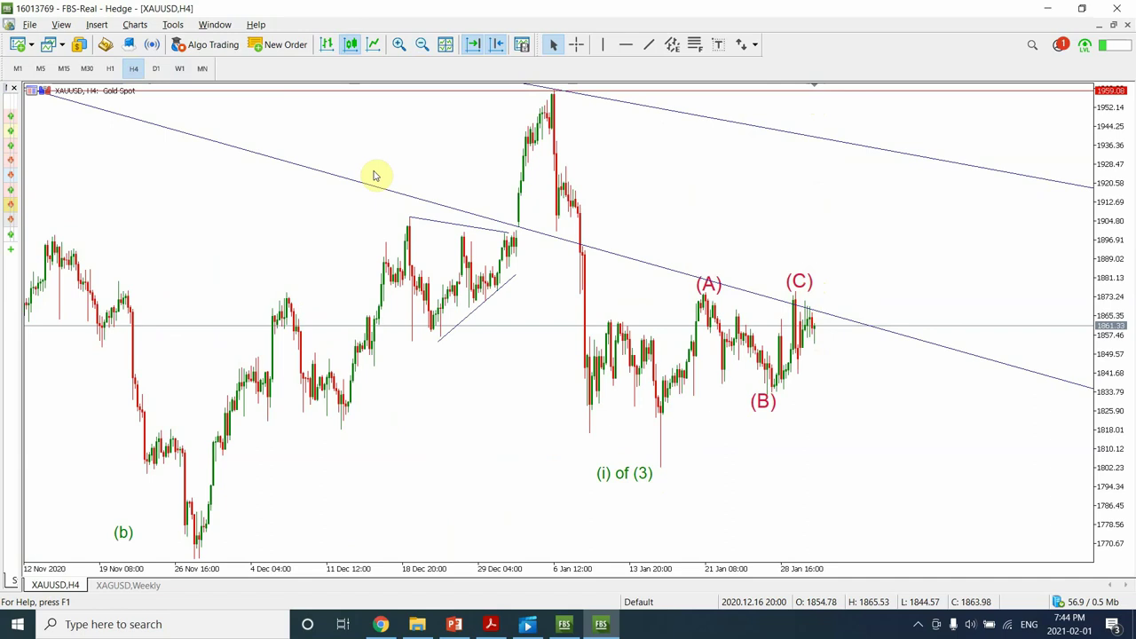
View gold on D1 with two zoom-ins and one zoom-out, then bring up the FBS terminal.
{"action": "left_click", "coordinate": [156, 71]}
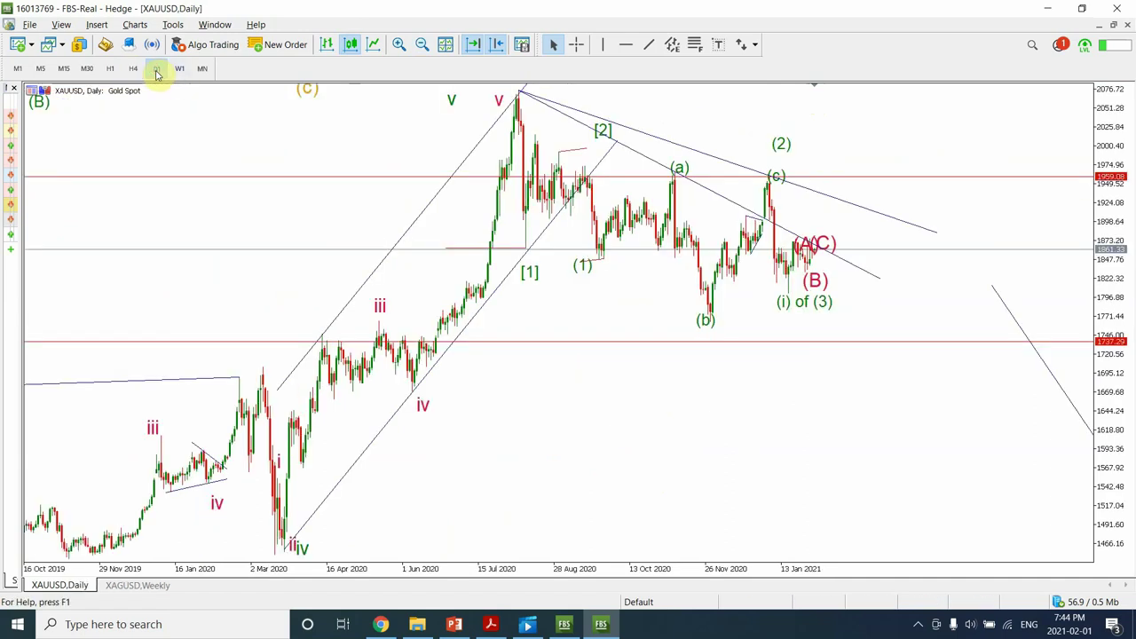
{"action": "left_click", "coordinate": [398, 43]}
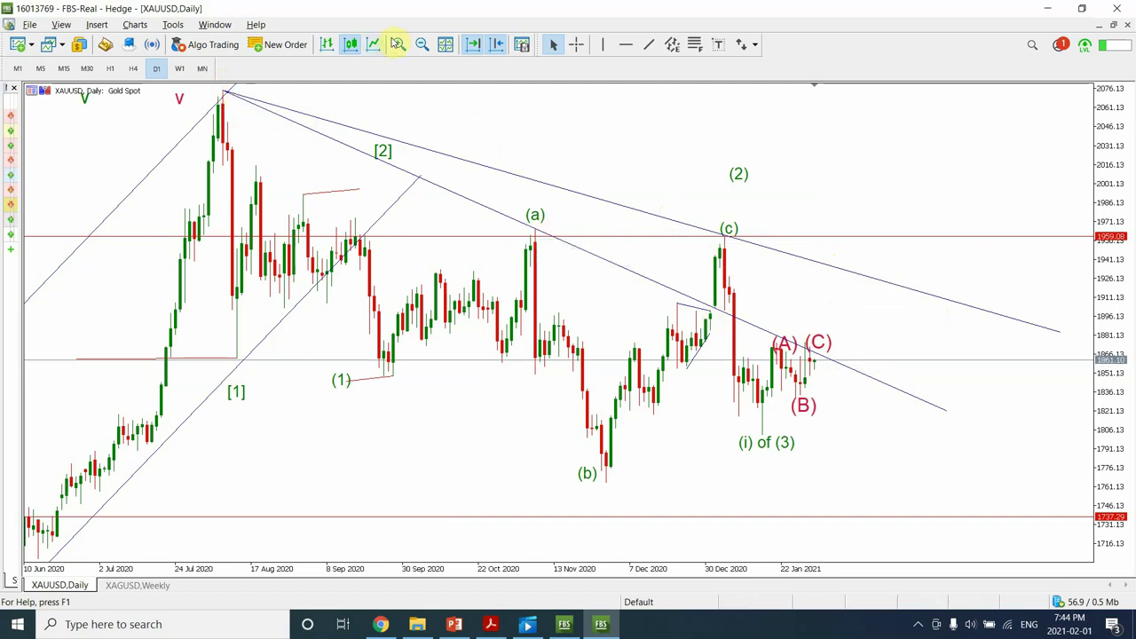
{"action": "left_click", "coordinate": [399, 45]}
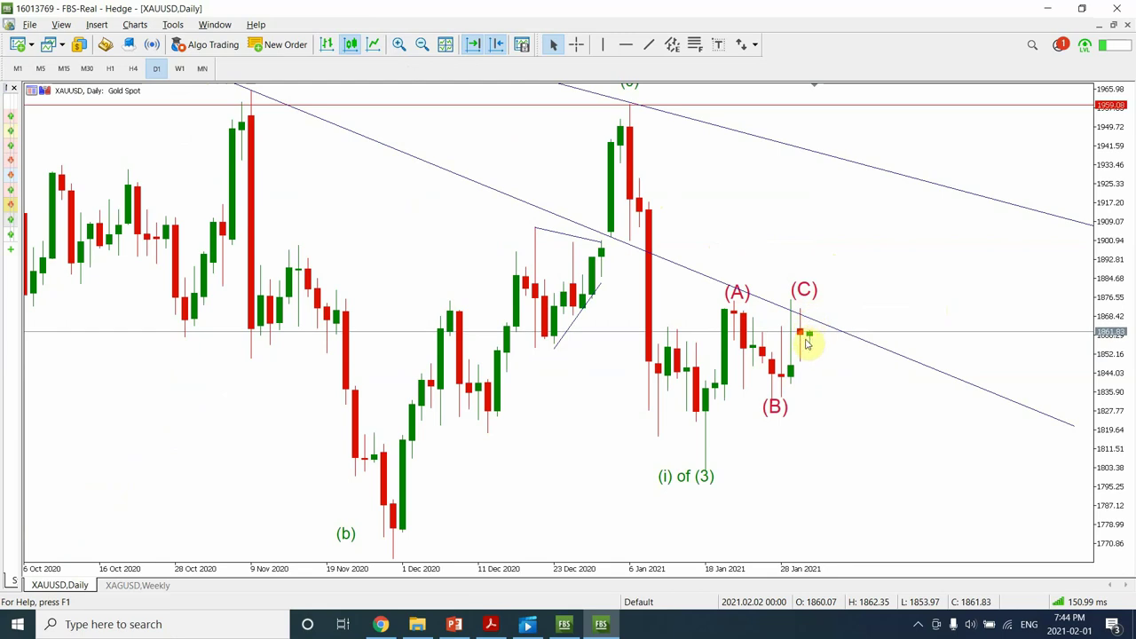
{"action": "mouse_move", "coordinate": [809, 341]}
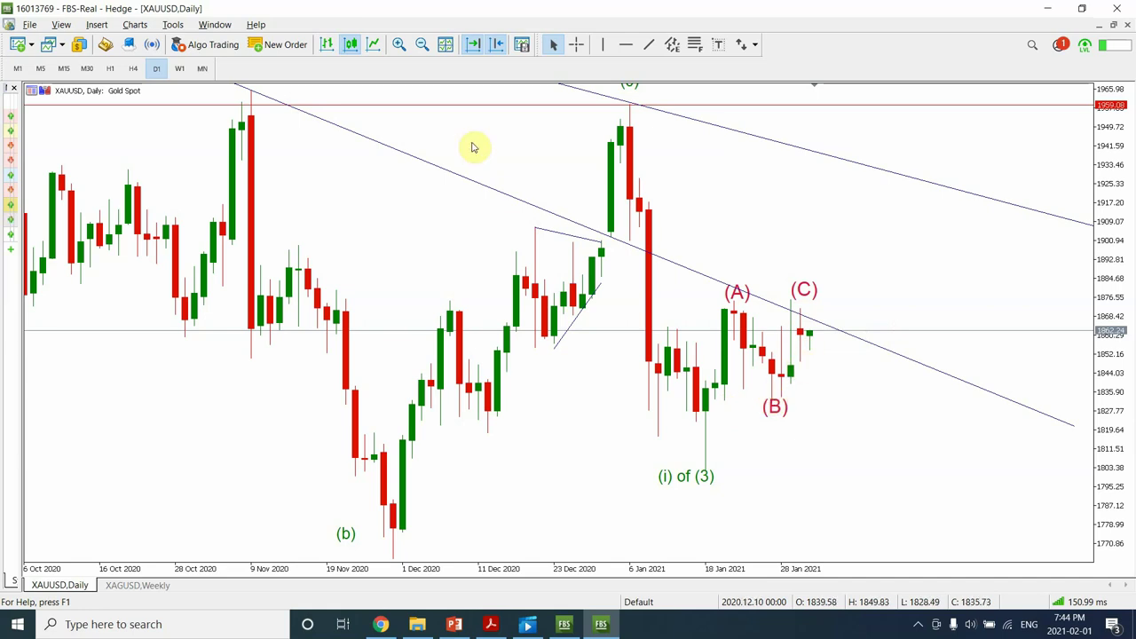
{"action": "left_click", "coordinate": [423, 48]}
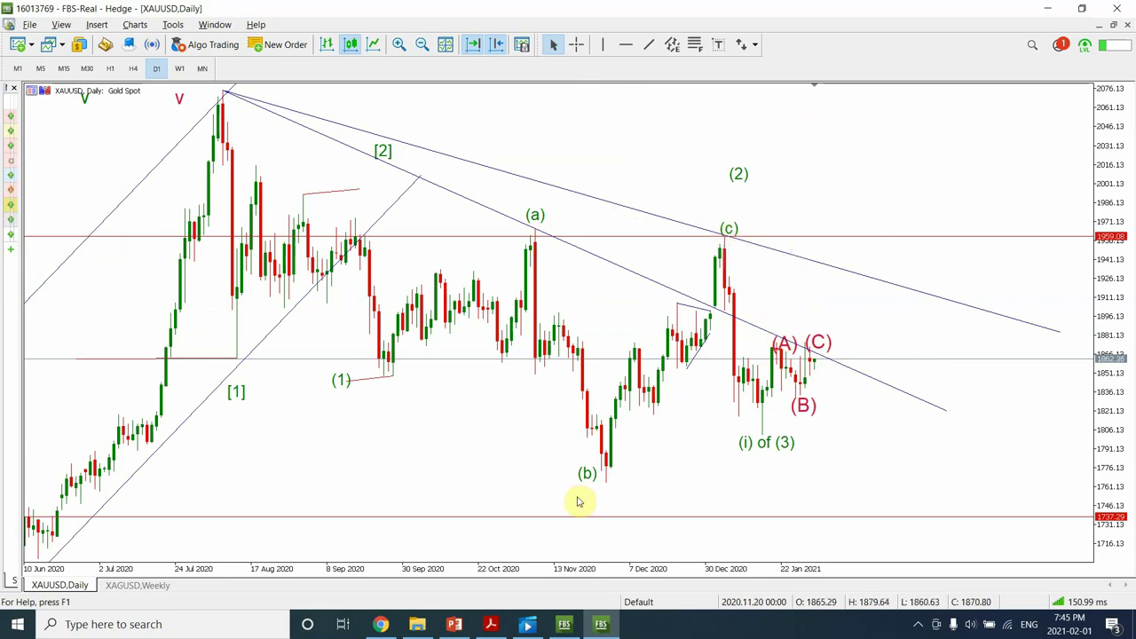
{"action": "left_click", "coordinate": [564, 626]}
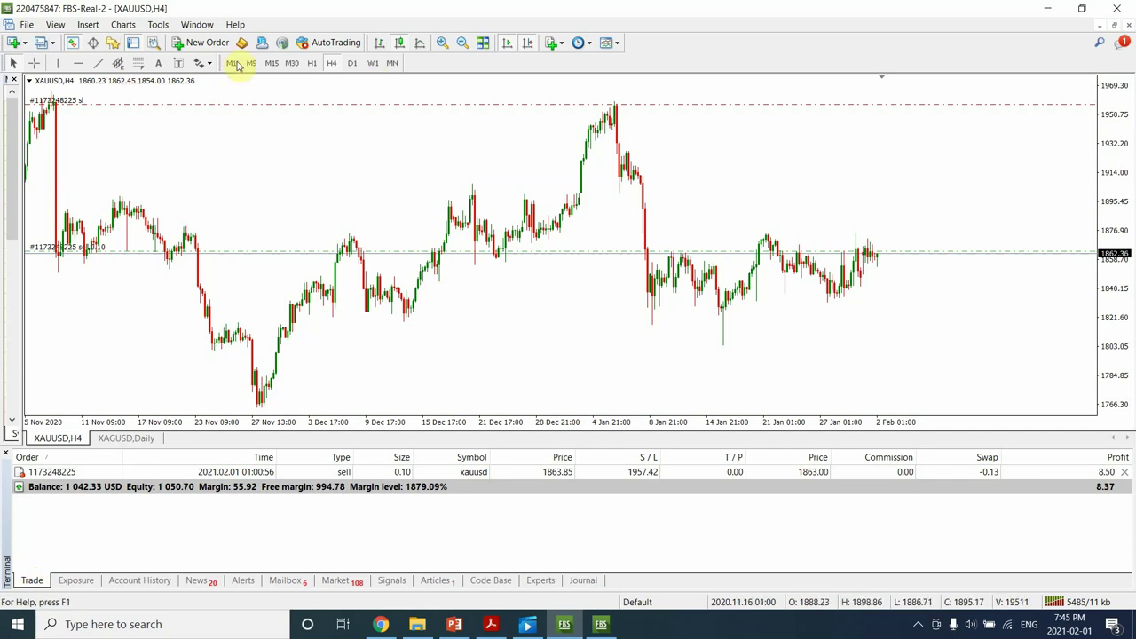
Open a new market order dialog for XAUUSD Gold Spot.
{"action": "left_click", "coordinate": [213, 42]}
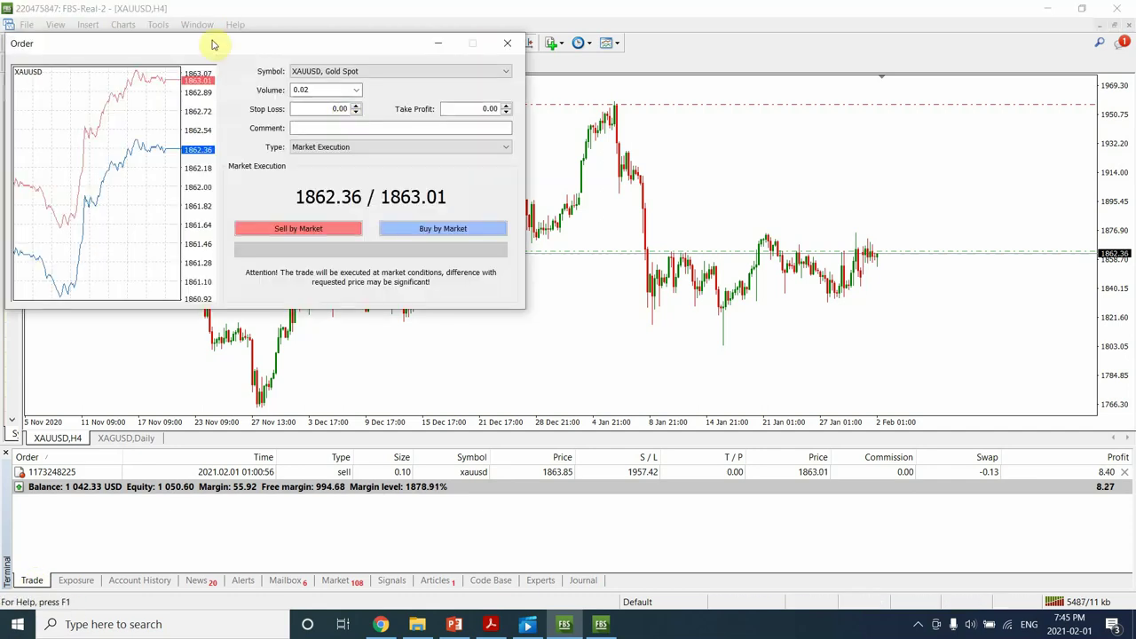
Sell 0.01 lot of gold at market with a stop loss of 1957.00.
{"action": "double_click", "coordinate": [320, 90]}
{"action": "type", "text": "0.0"}
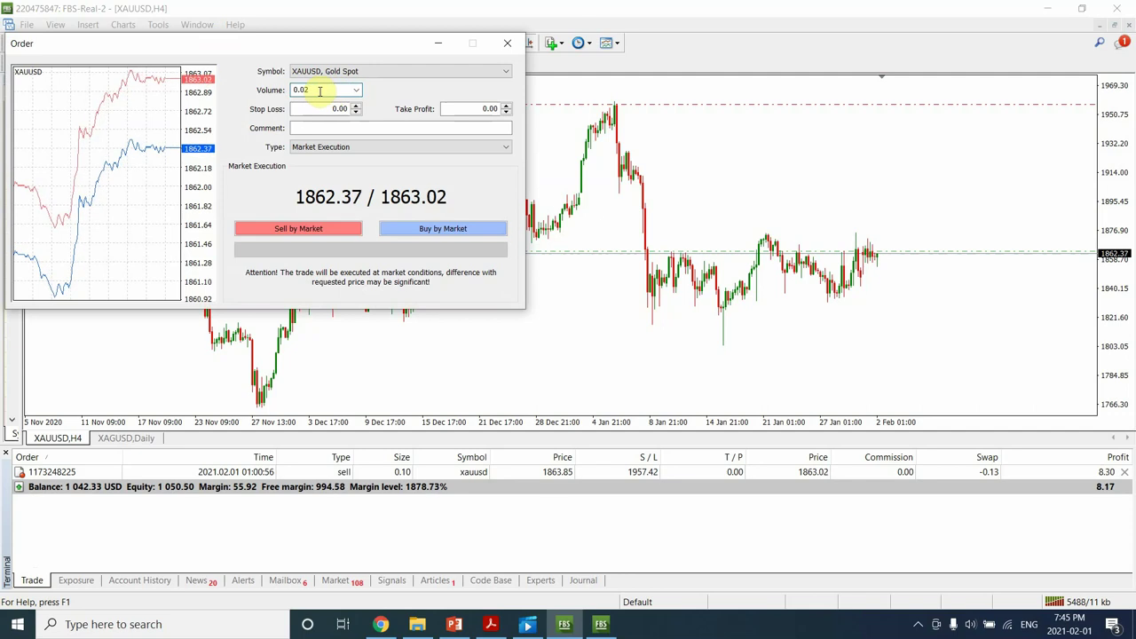
{"action": "type", "text": "1"}
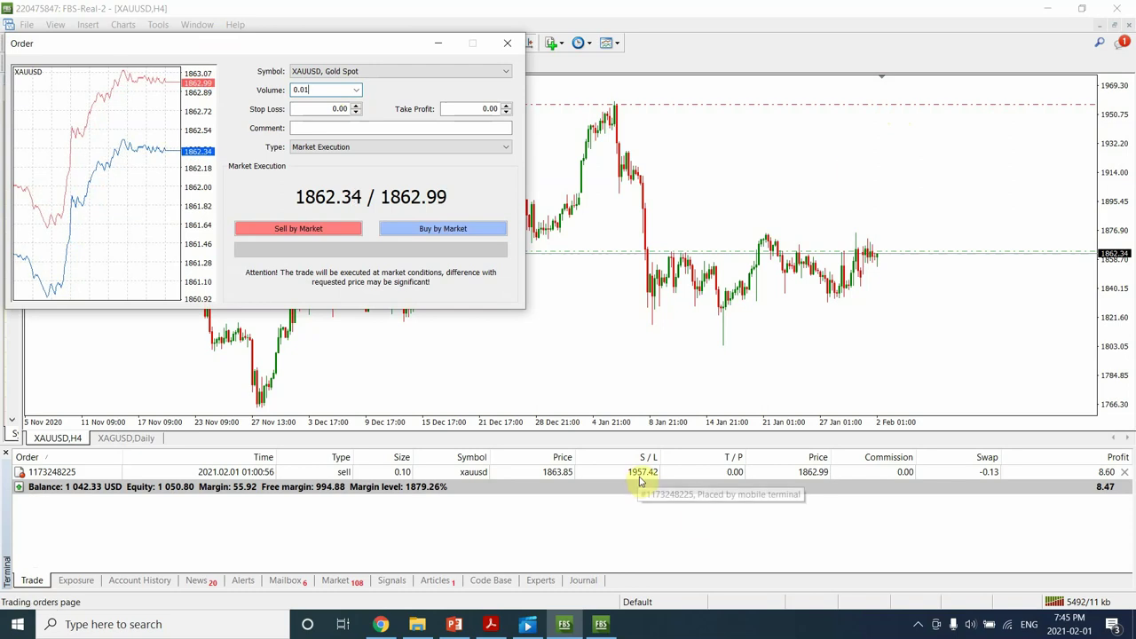
{"action": "left_click", "coordinate": [338, 109]}
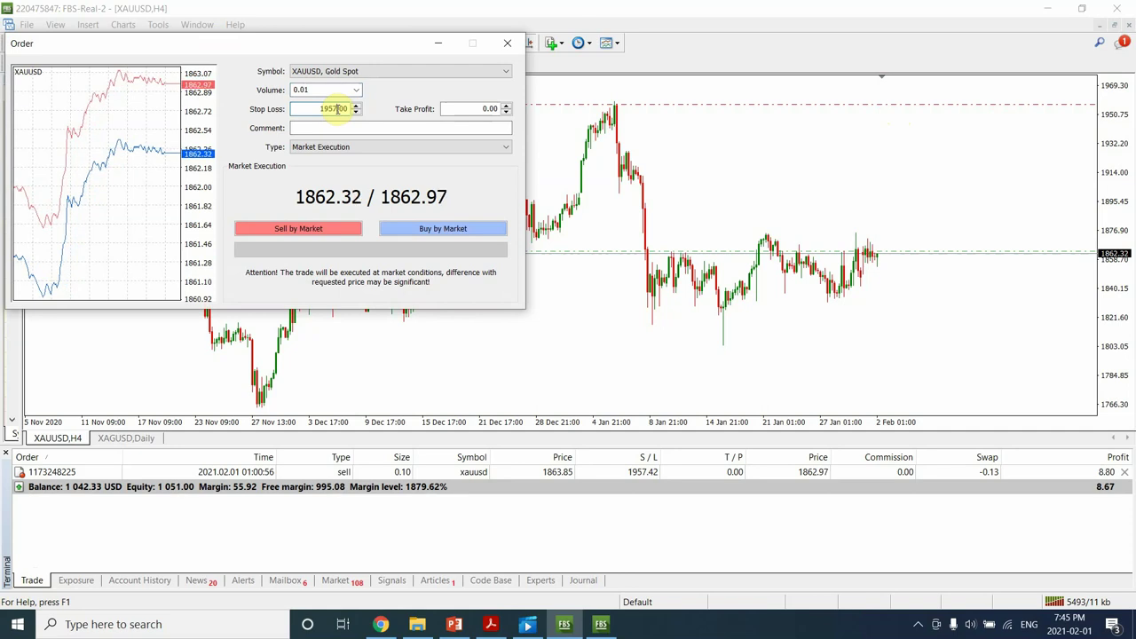
{"action": "left_click", "coordinate": [298, 232]}
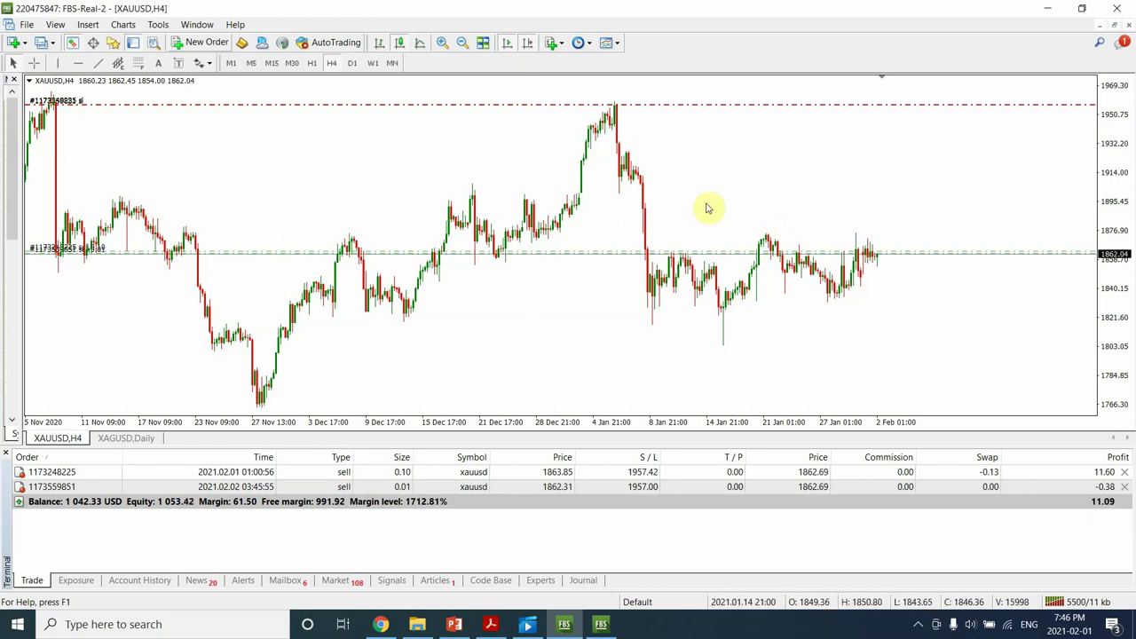
Show gold on the weekly timeframe, zoomed out to history back to 2007.
{"action": "left_click", "coordinate": [353, 68]}
{"action": "left_click", "coordinate": [373, 64]}
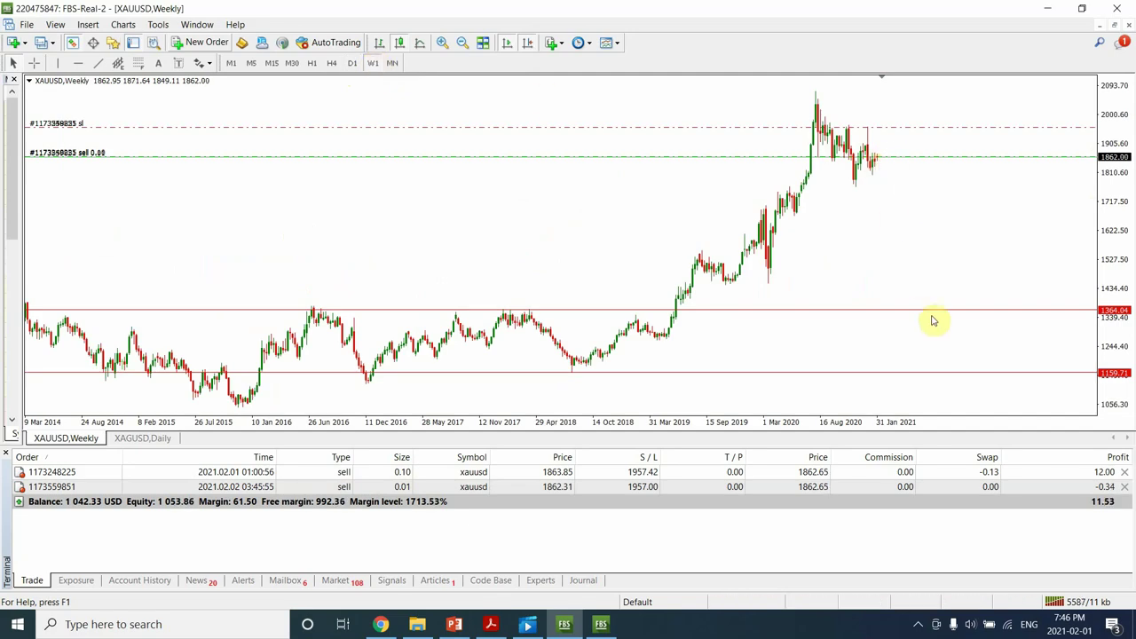
{"action": "left_click", "coordinate": [461, 44]}
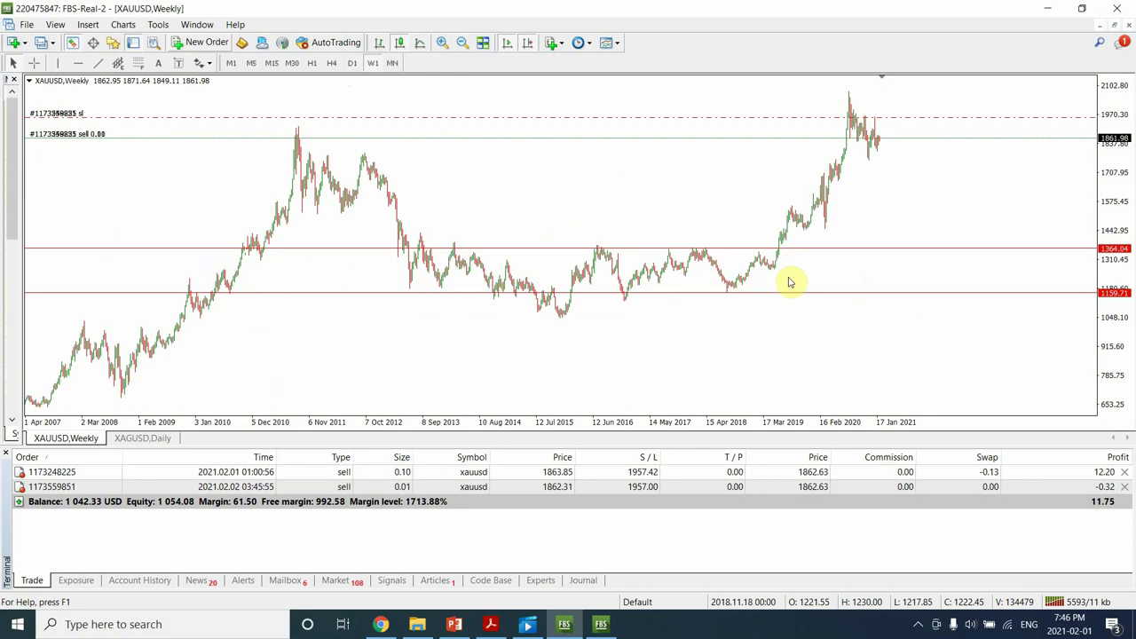
Switch to the XAGUSD chart and set it to the weekly timeframe.
{"action": "mouse_move", "coordinate": [881, 140]}
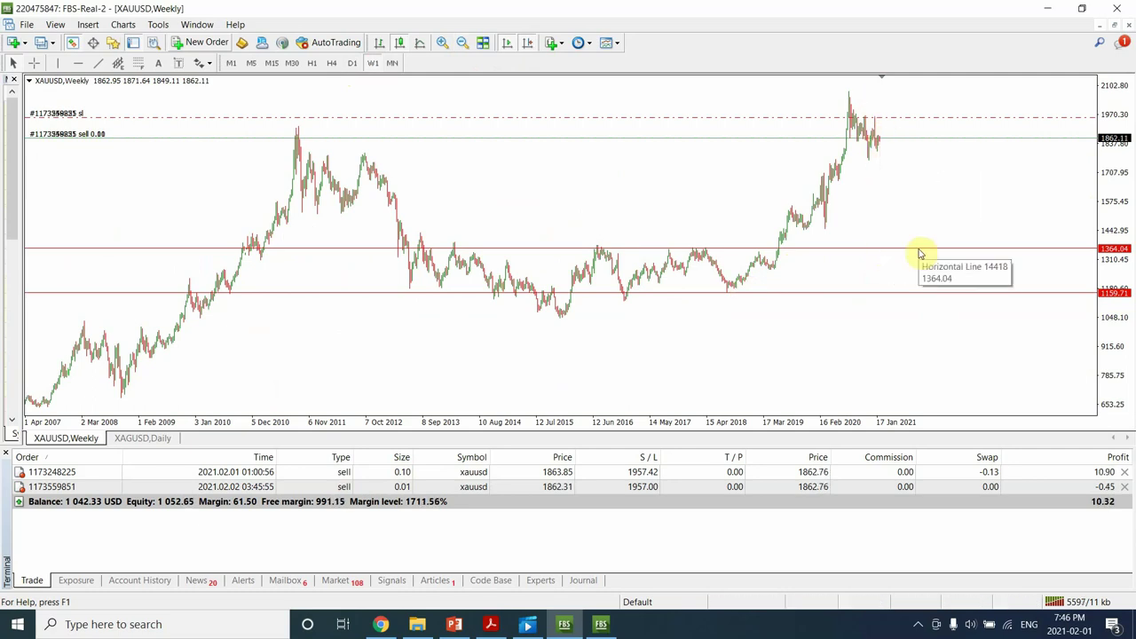
{"action": "left_click", "coordinate": [143, 439]}
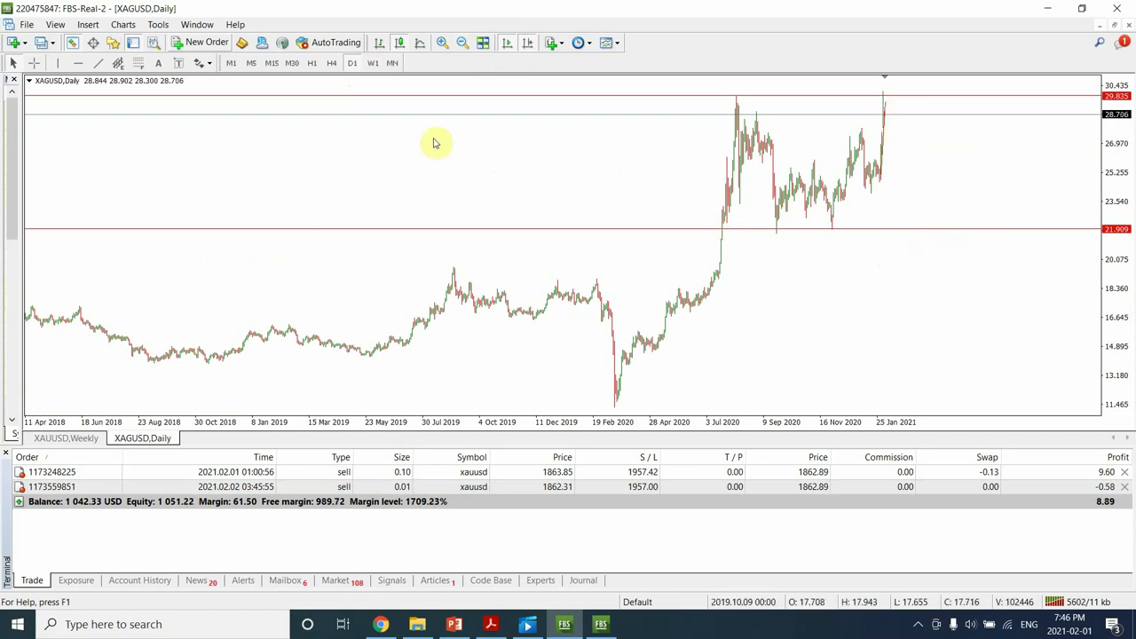
{"action": "left_click", "coordinate": [374, 64]}
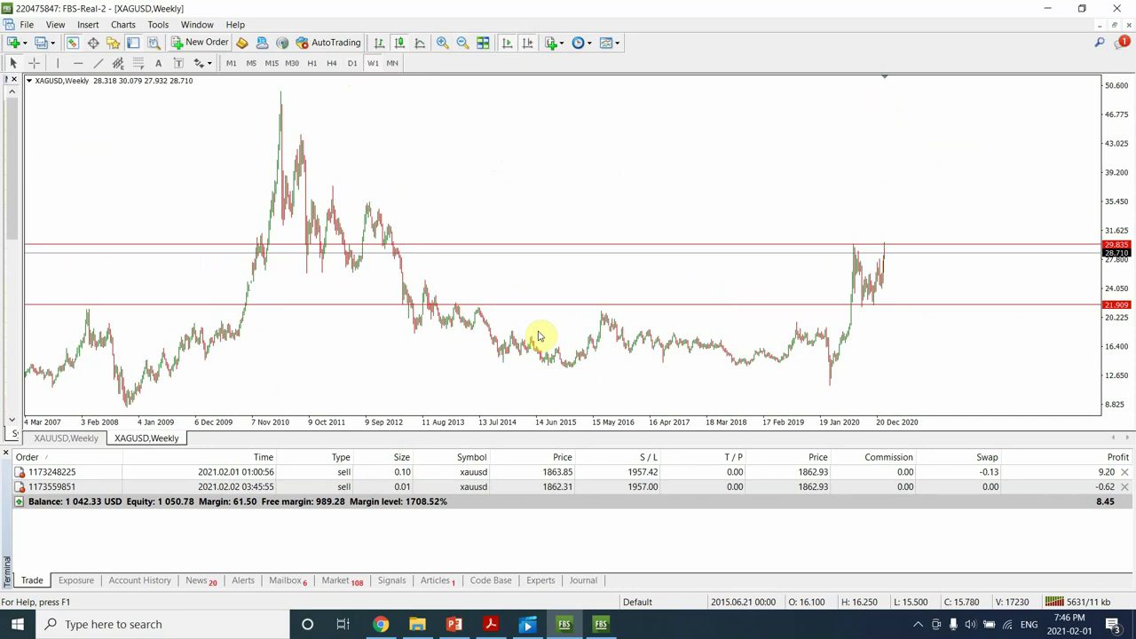